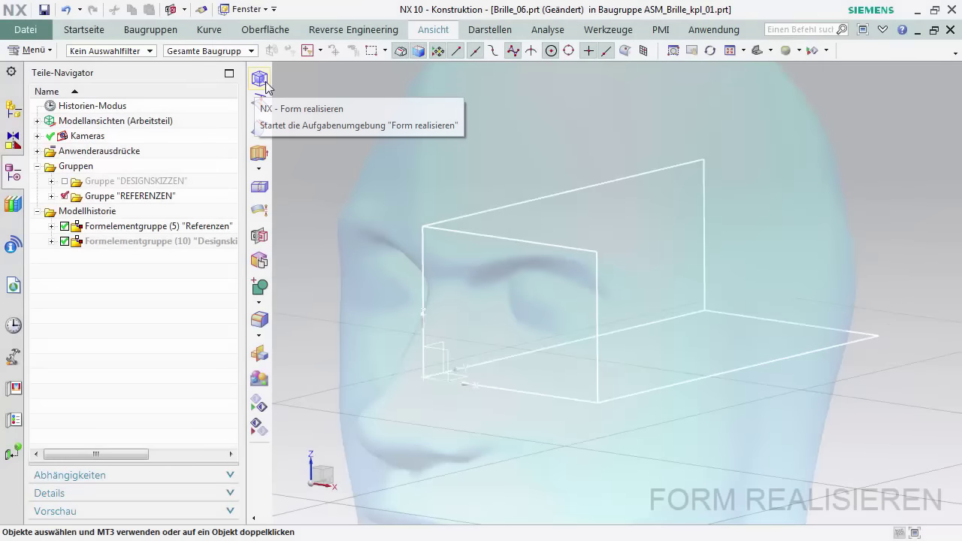
In Realize Shape, create a Grundform rectangle rotated 90° so it stands upright.
click(267, 81)
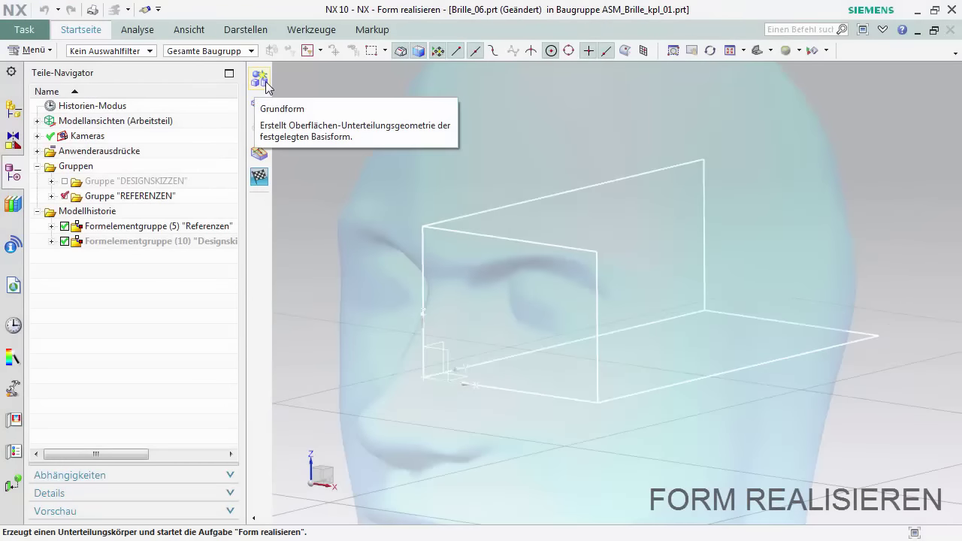
click(266, 81)
click(449, 326)
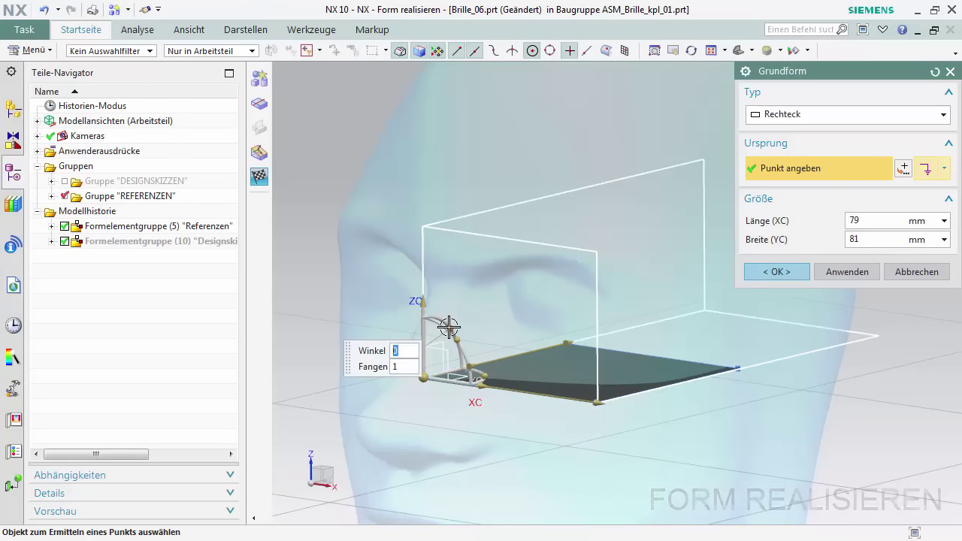
text(90)
key(Return)
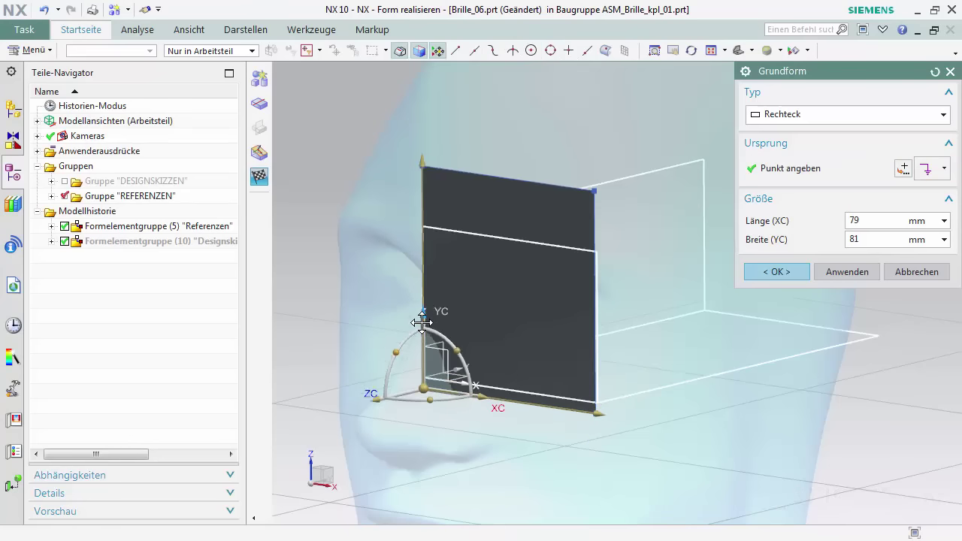
middle_click(327, 245)
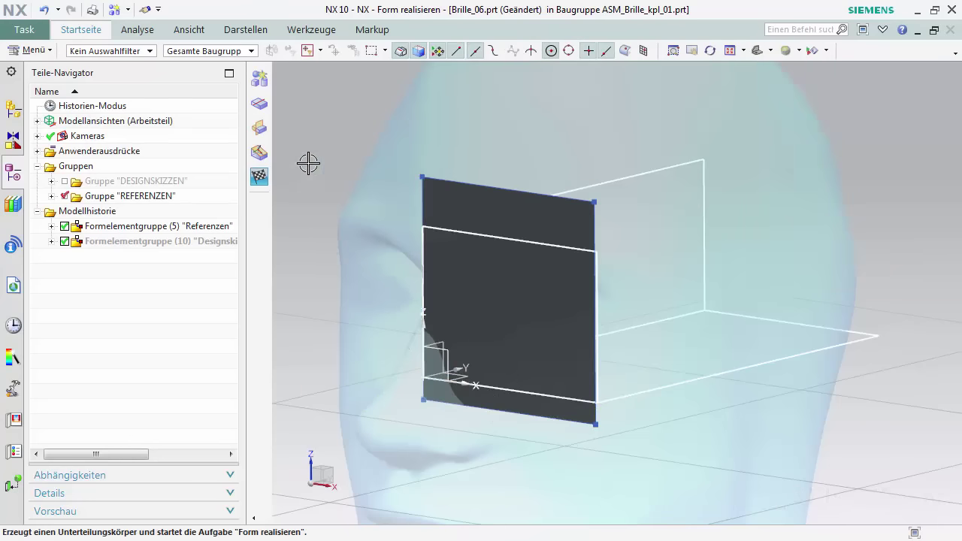
Split the rectangle face into a 4 × 4 cage grid, using its top edge as reference.
click(263, 127)
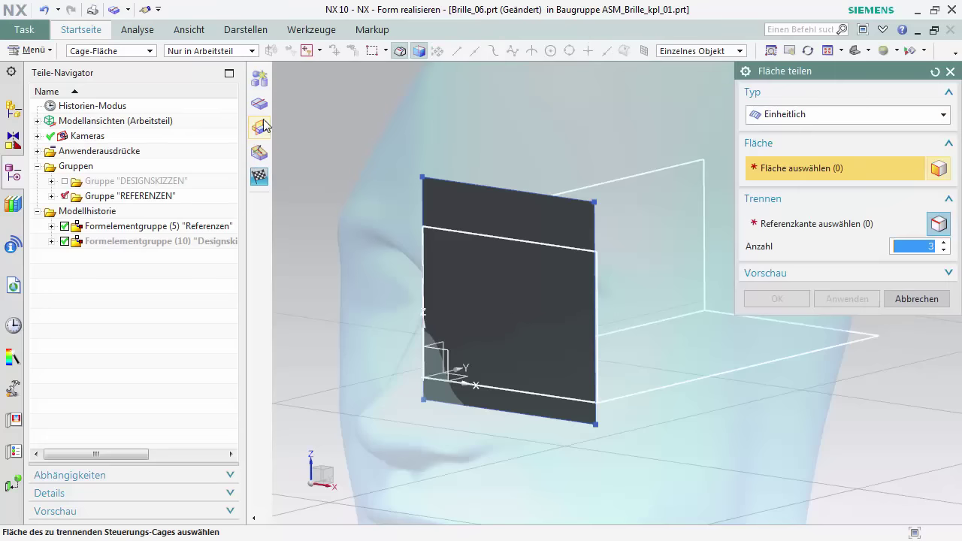
click(449, 245)
click(488, 189)
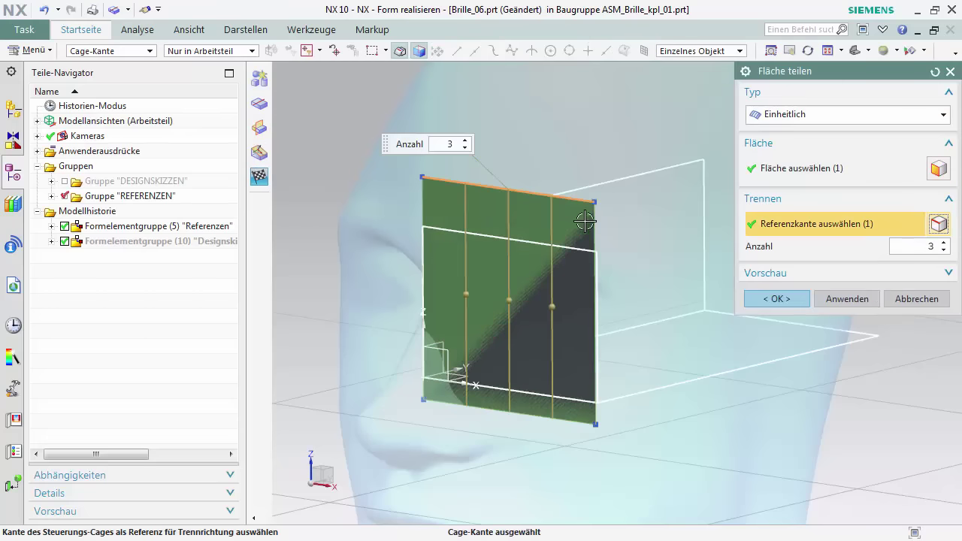
middle_click(534, 221)
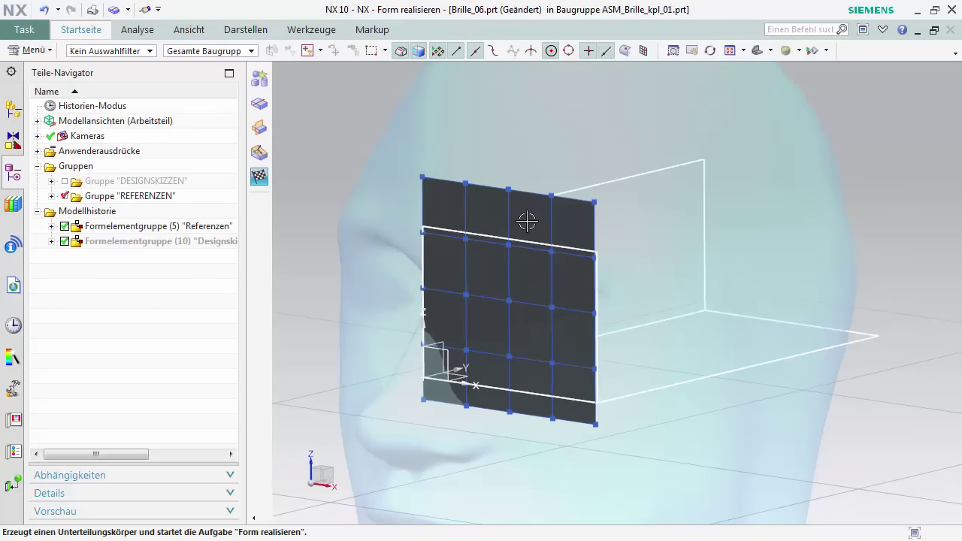
middle_drag(528, 221, 446, 220)
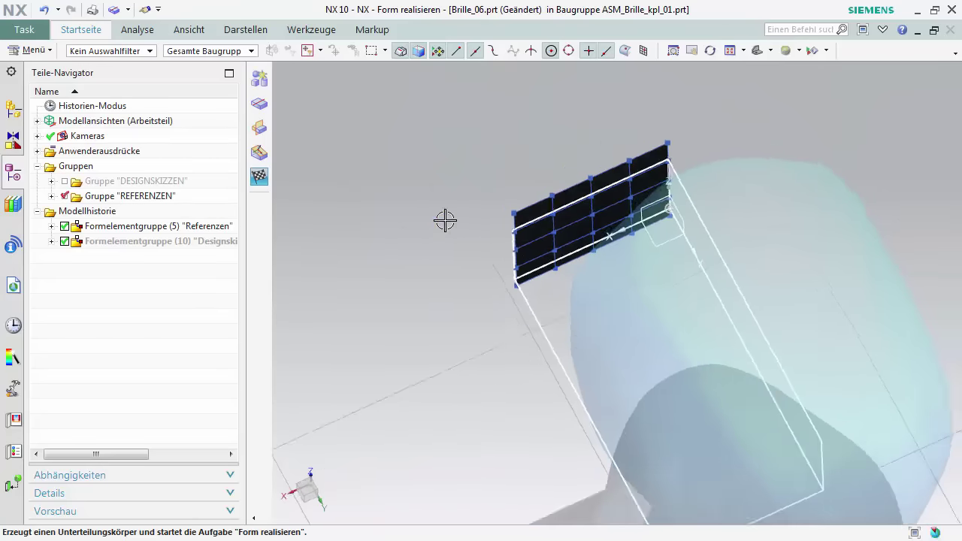
In front view, drag the cage's top outer vertex down and left to angle the side section back.
key(ctrl+alt+f)
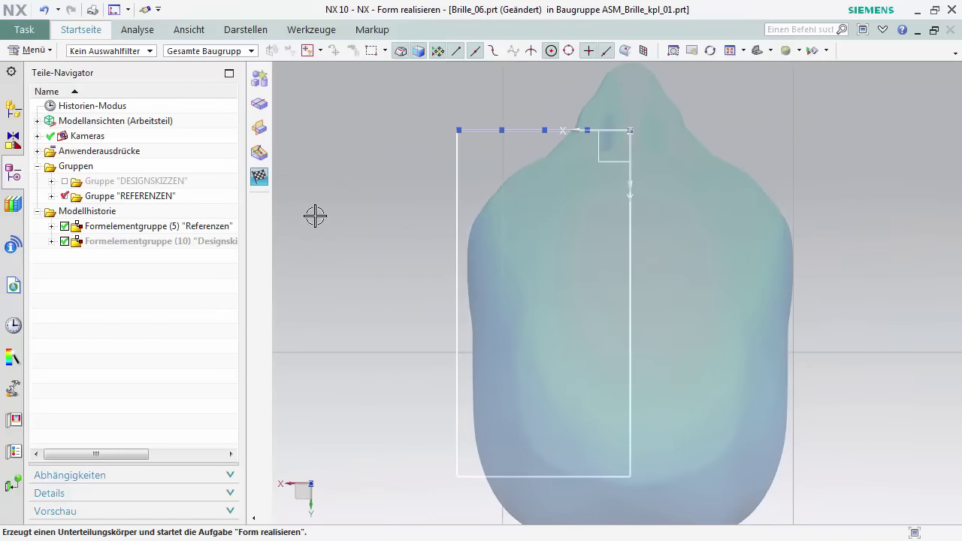
click(258, 154)
drag(631, 130, 397, 163)
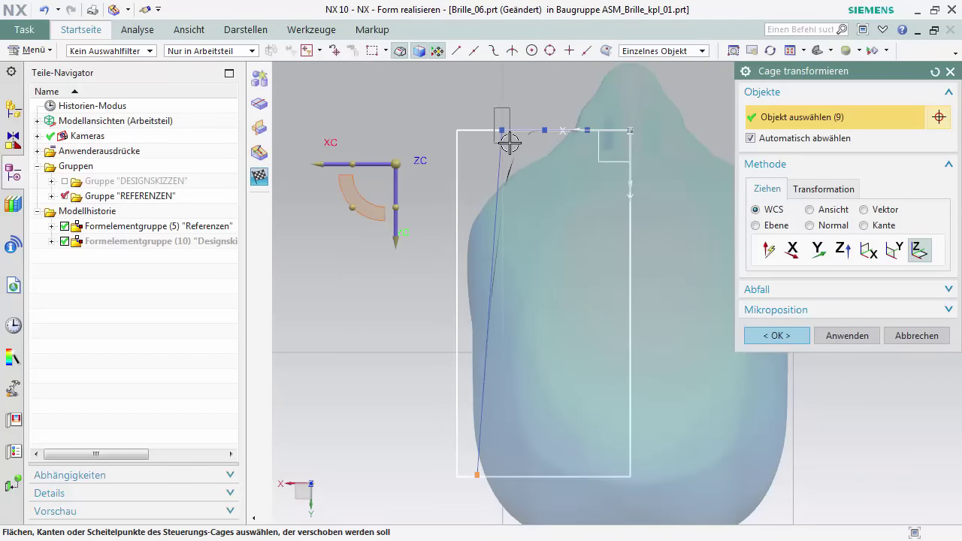
drag(510, 142, 453, 200)
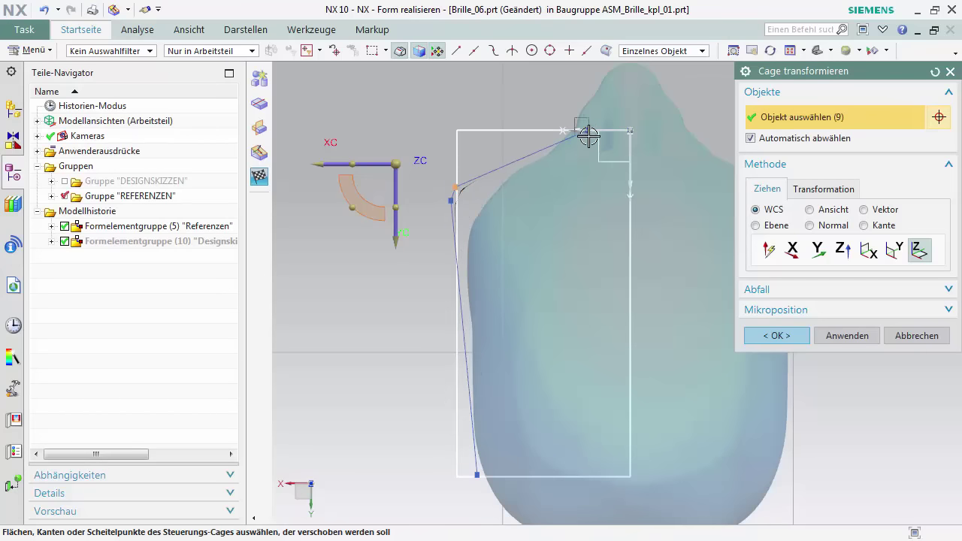
middle_click(428, 150)
key(Home)
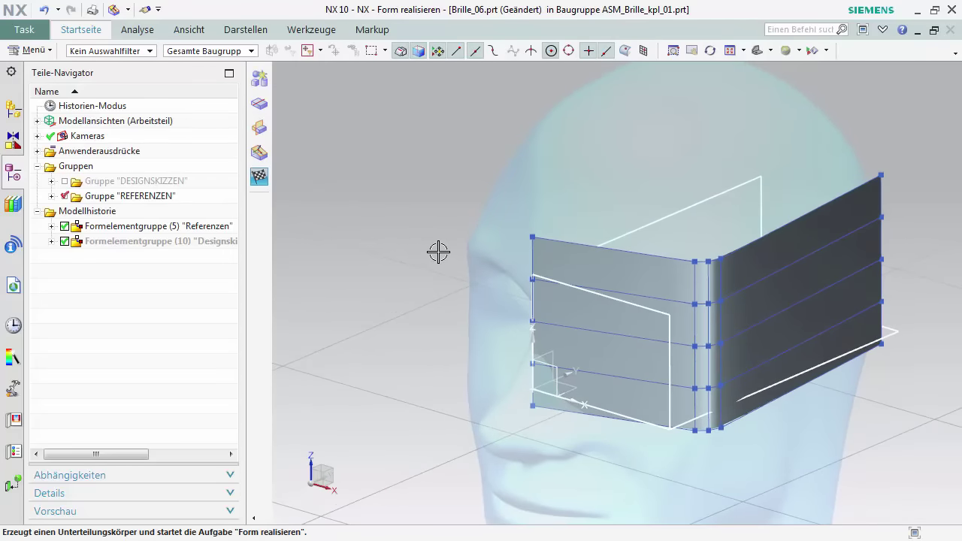
Mirror the cage across the YZ datum plane and hide the REFERENZEN reference group.
click(257, 129)
click(554, 365)
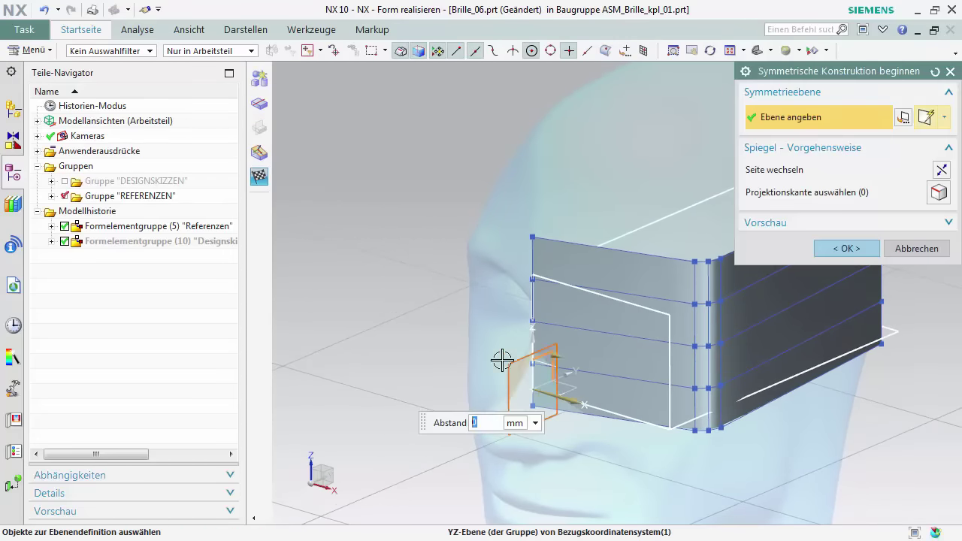
middle_click(403, 342)
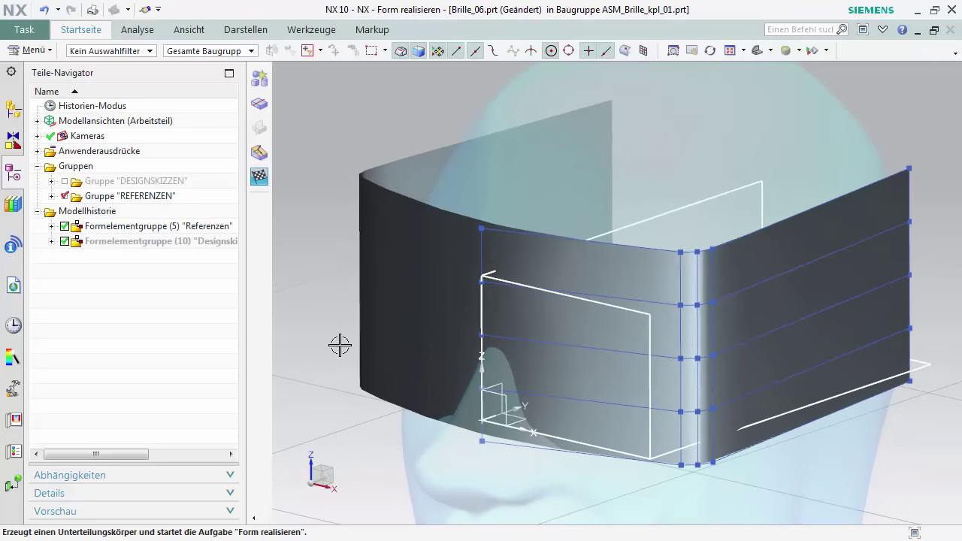
click(65, 196)
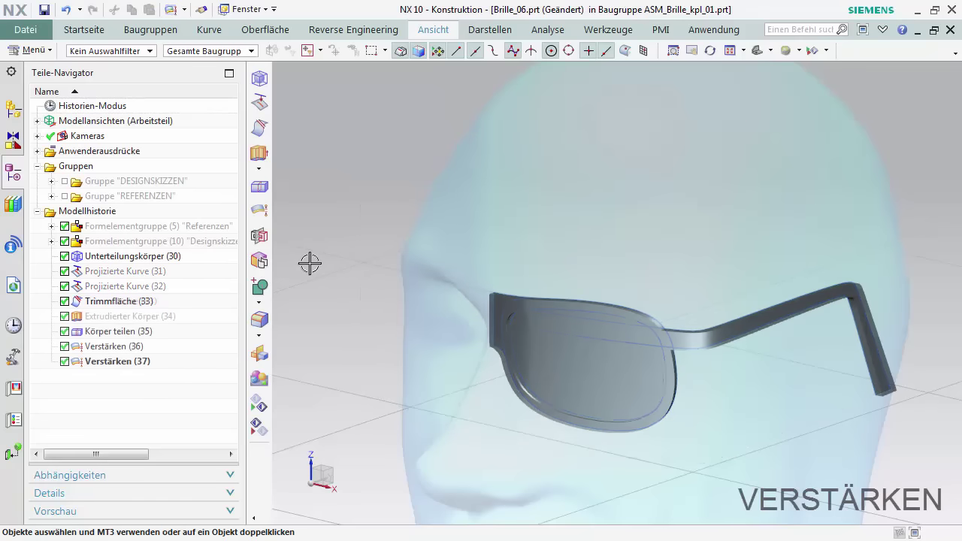
Reopen Unterteilungskörper (30) and reshape the lens's left-side cage vertices and face in side view.
click(260, 237)
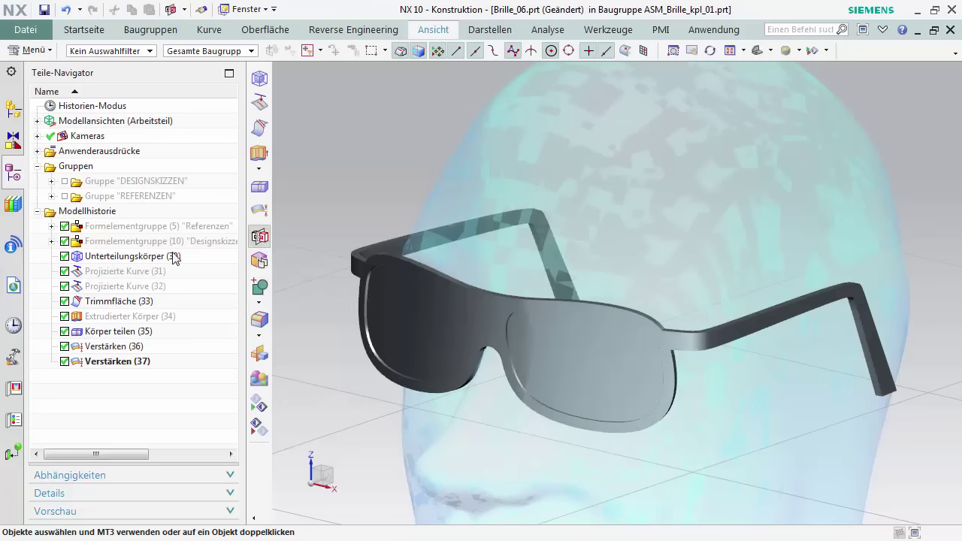
double_click(173, 258)
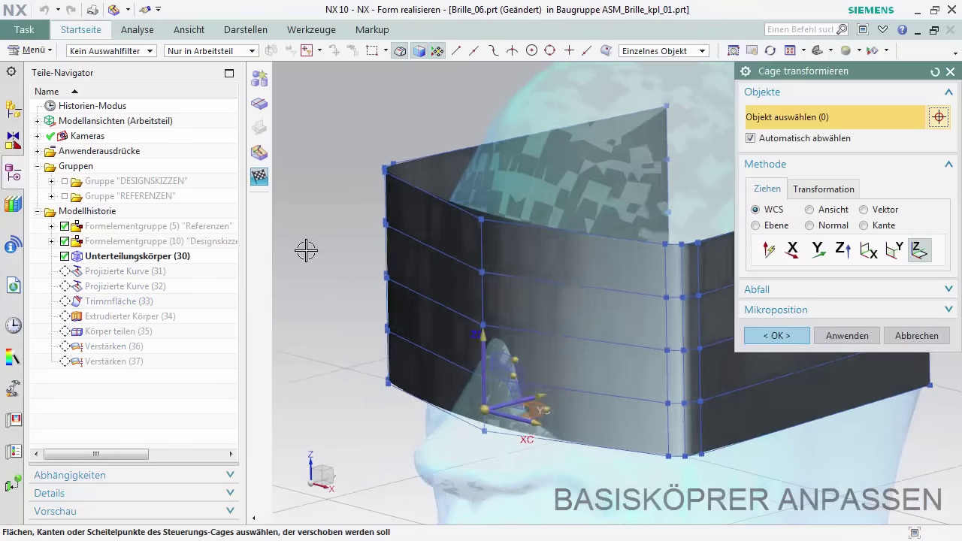
key(ctrl+alt+r)
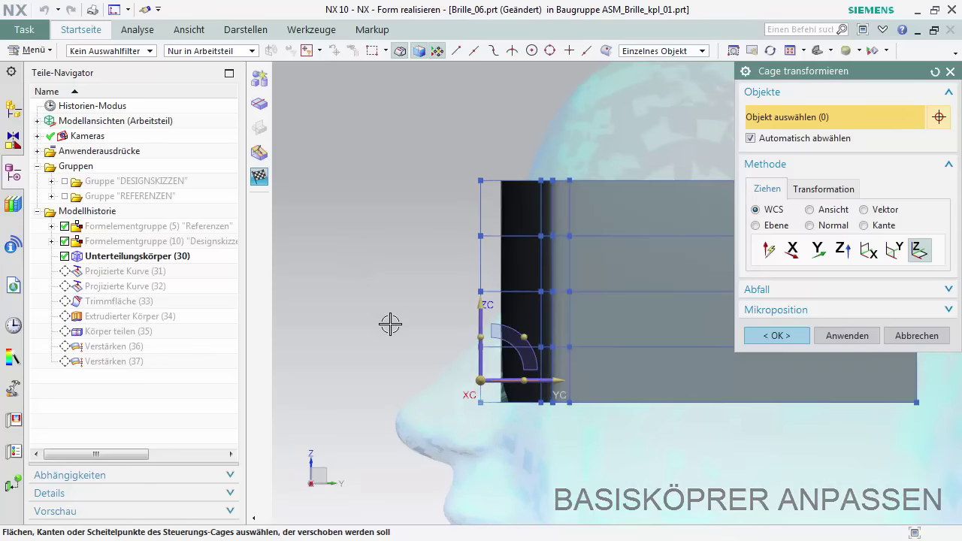
drag(480, 380, 369, 275)
click(369, 272)
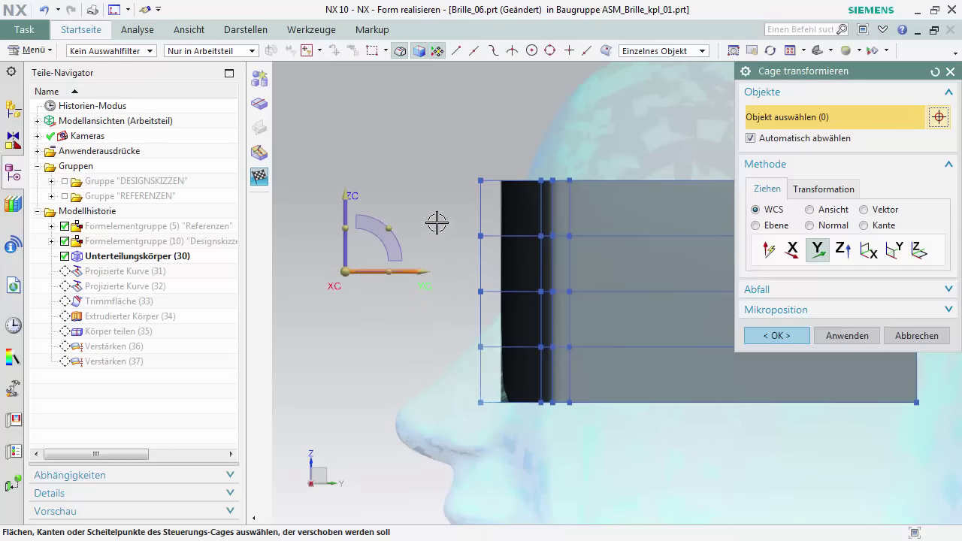
drag(484, 185, 494, 186)
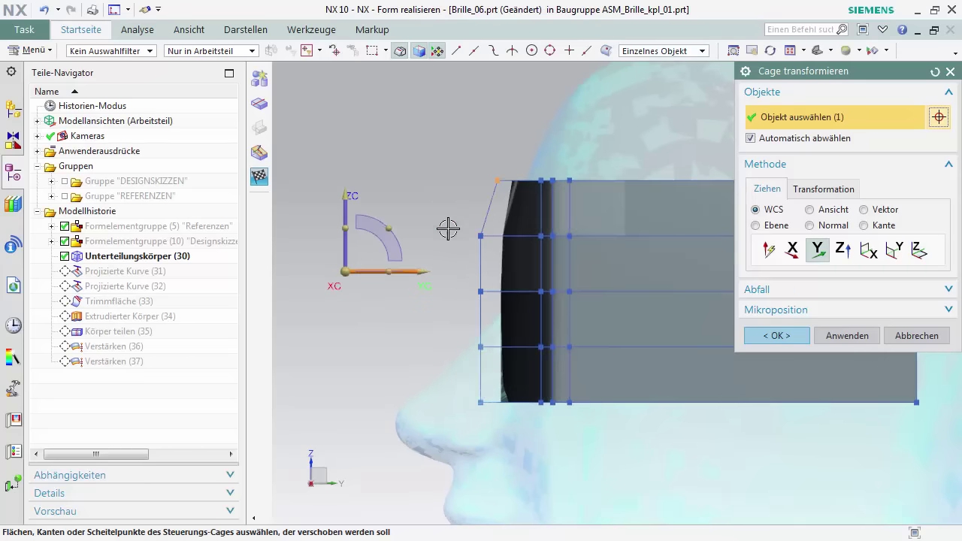
drag(486, 242, 468, 238)
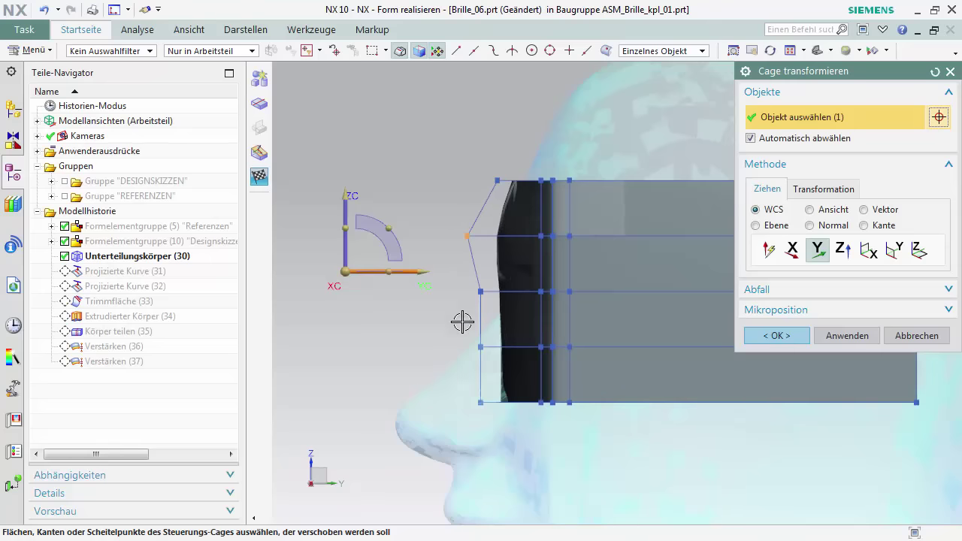
drag(483, 354, 489, 350)
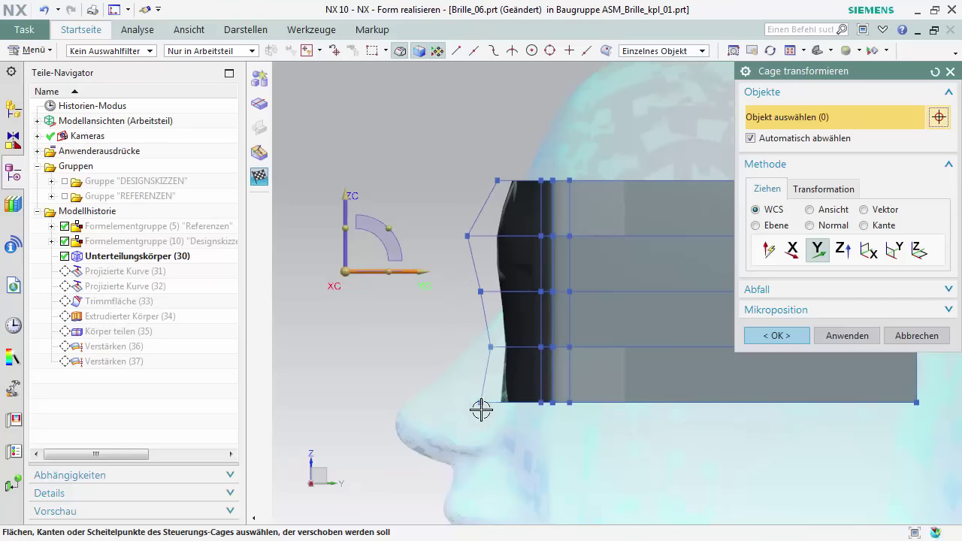
middle_drag(392, 362, 501, 365)
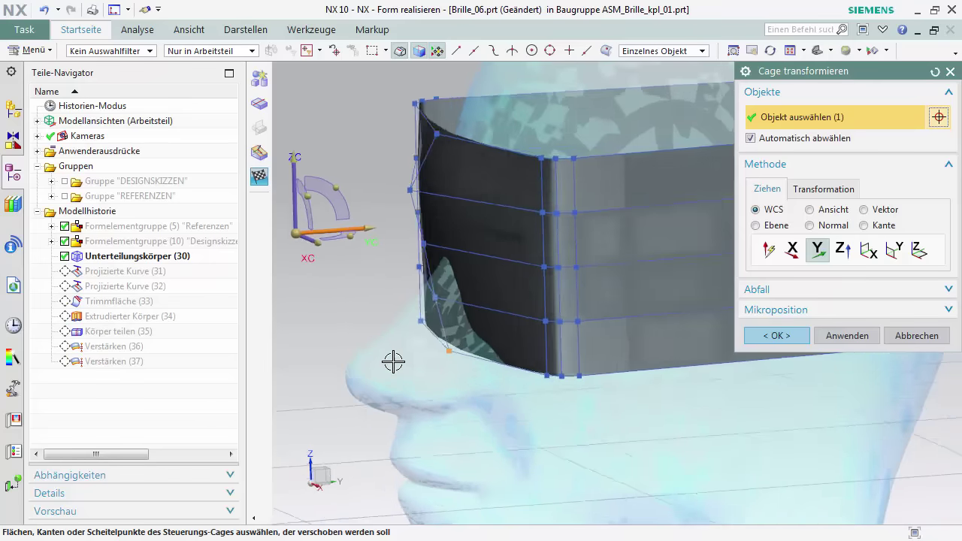
click(809, 225)
drag(524, 277, 497, 334)
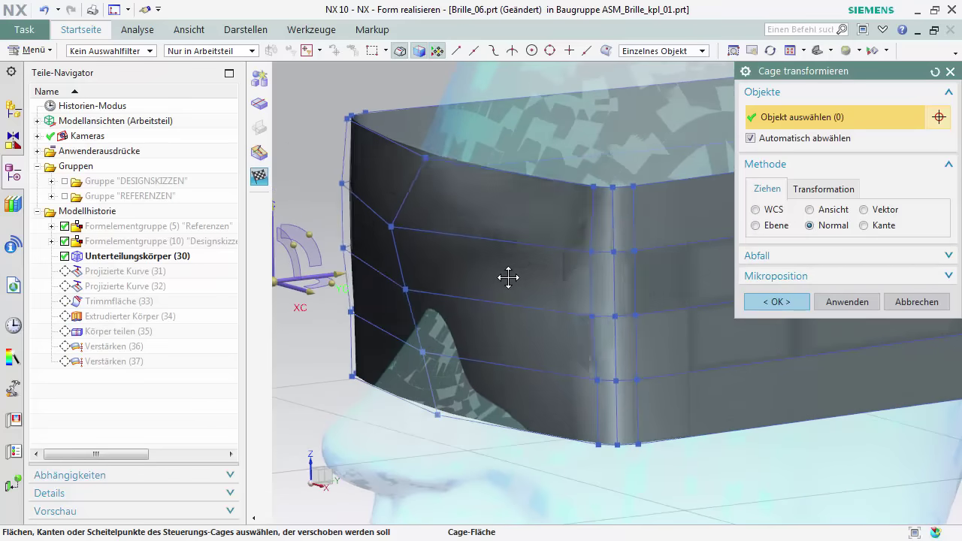
Pull the right-edge cage points inward along X, then finish the shape to rebuild the glasses.
key(ctrl+alt+f)
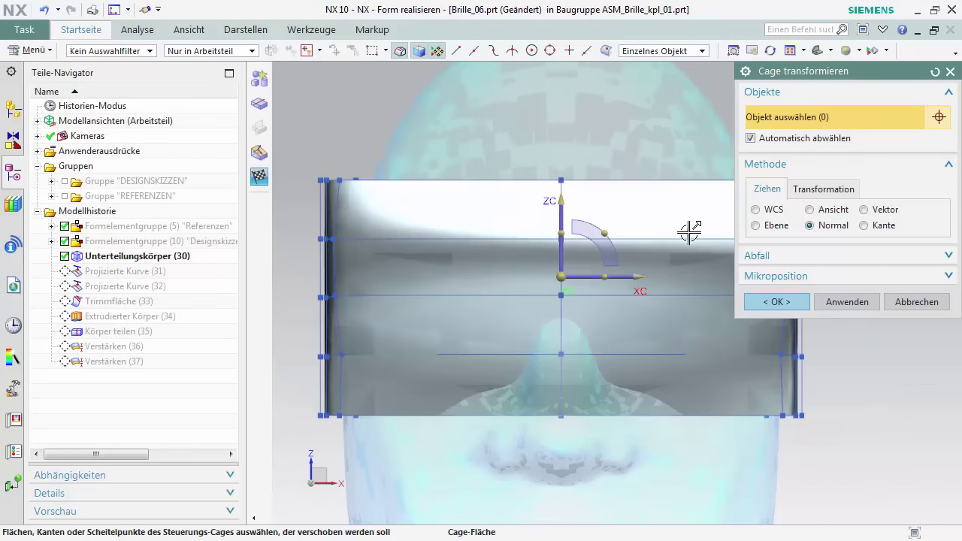
shift+middle_drag(689, 233, 571, 247)
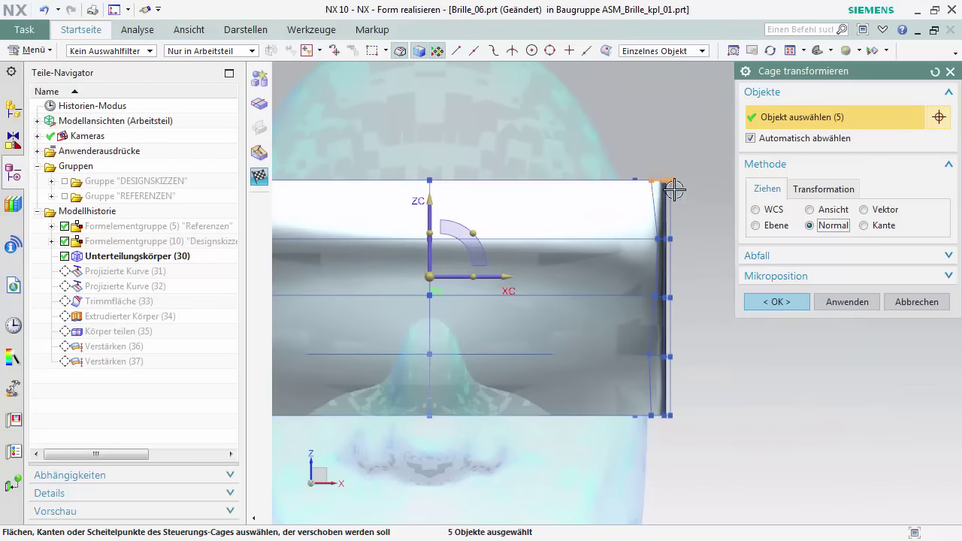
click(487, 275)
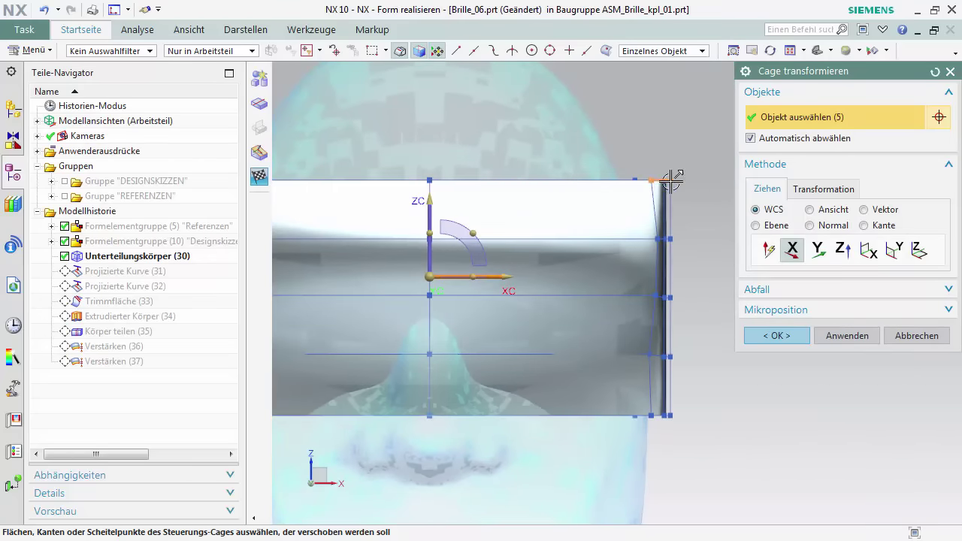
drag(672, 181, 648, 182)
click(671, 240)
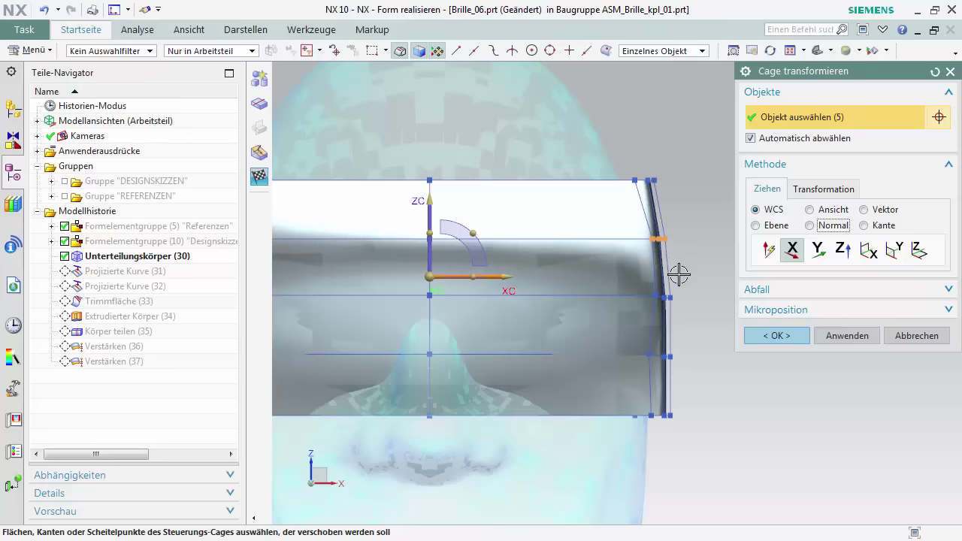
click(665, 300)
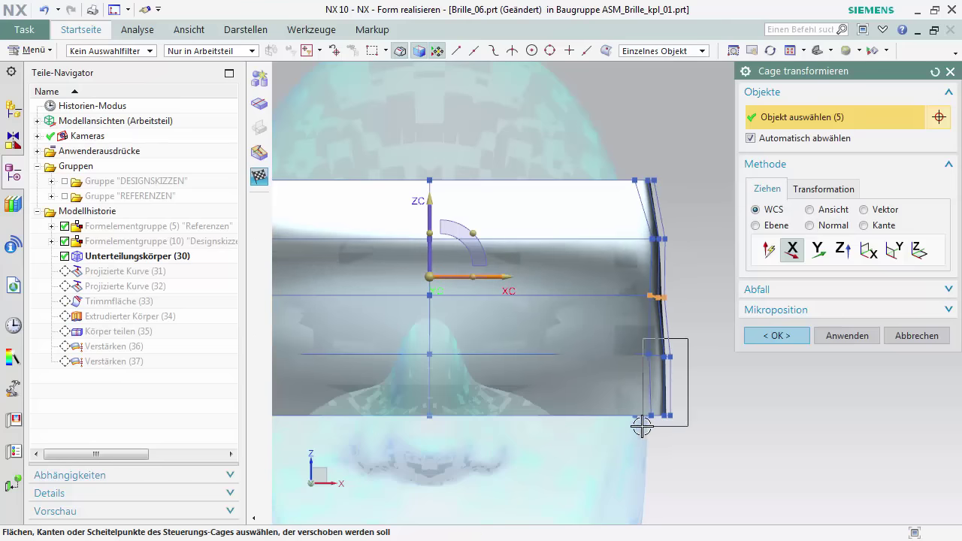
drag(642, 426, 642, 426)
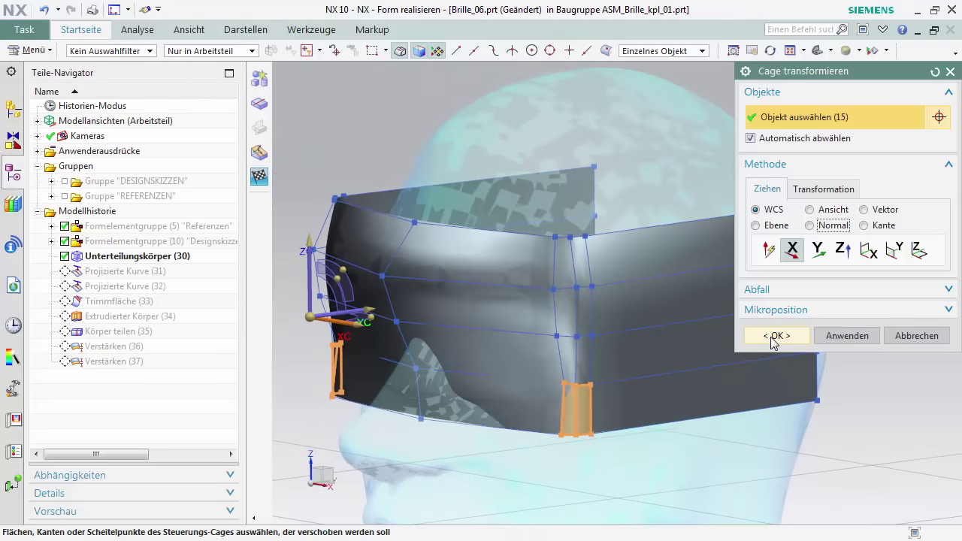
click(774, 338)
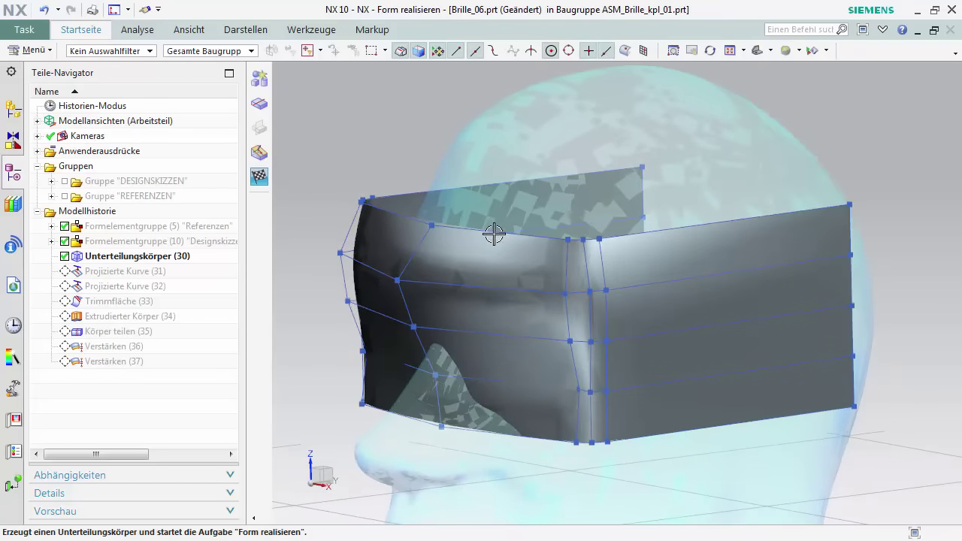
key(ctrl+q)
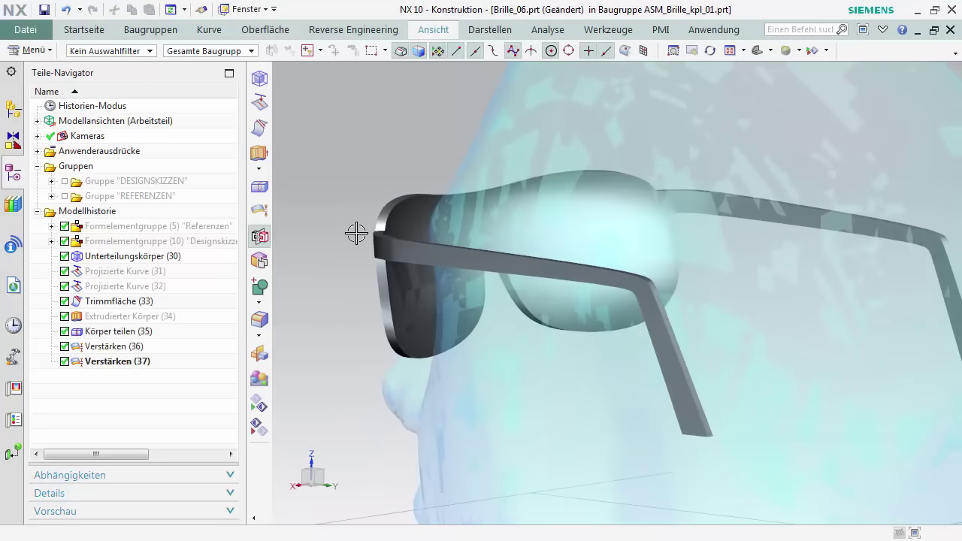
Reopen Unterteilungskörper (30), shift its right cage edge slightly left, and exit Form realisieren.
double_click(137, 256)
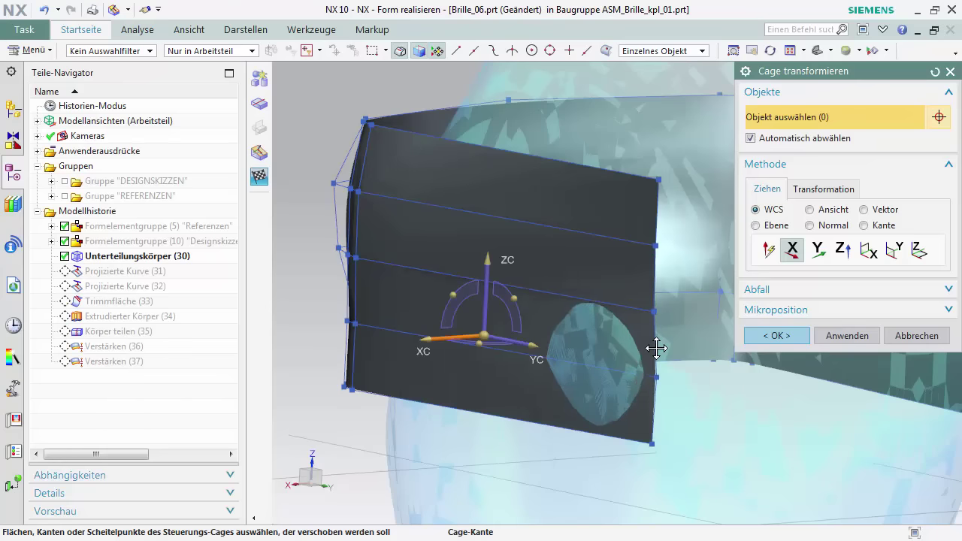
drag(650, 224, 641, 220)
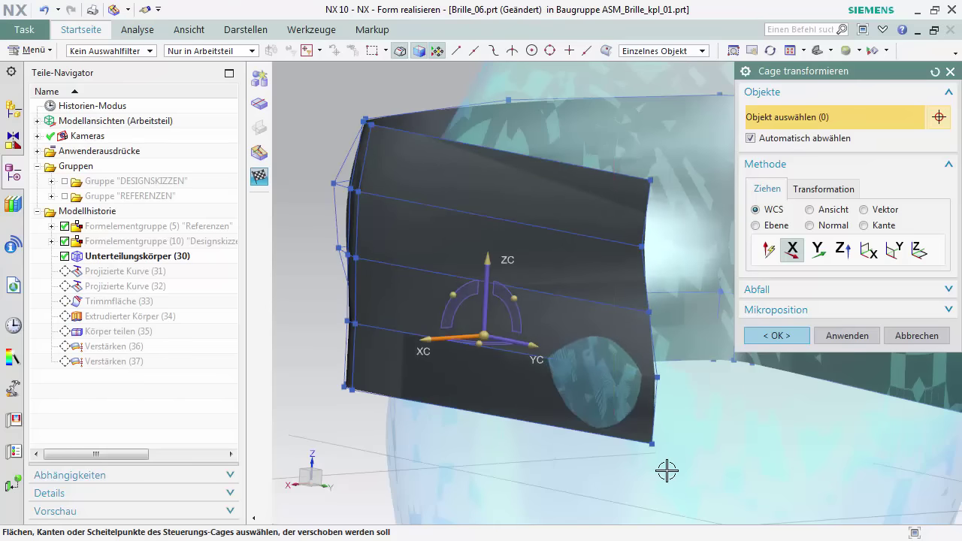
drag(667, 471, 631, 167)
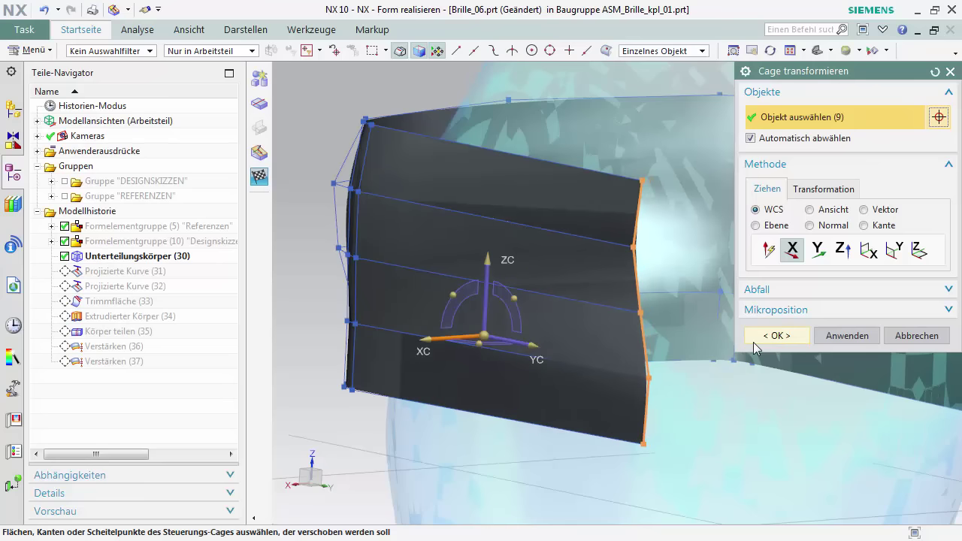
click(775, 335)
key(ctrl+q)
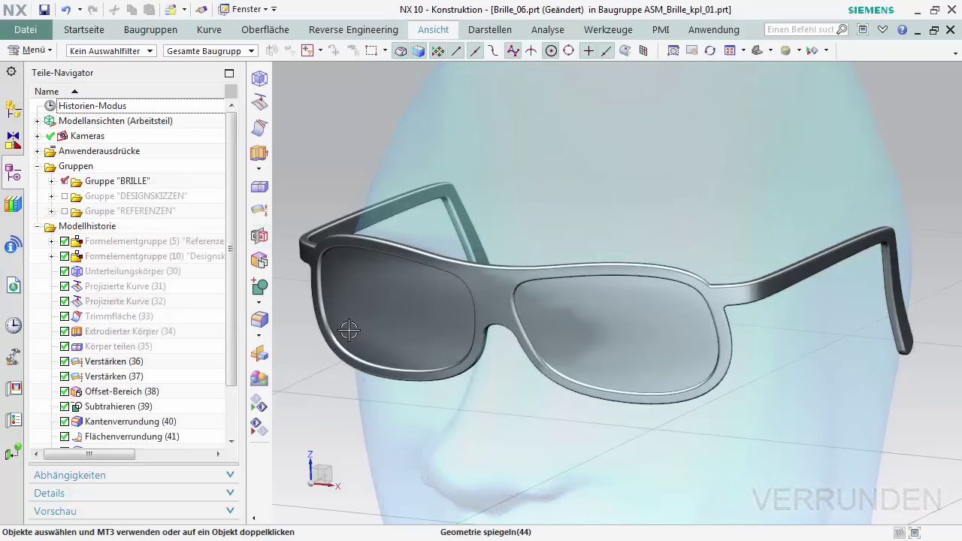
Make ASM_Brille_kpl_01 the work part and switch to Erweitertes Studio display.
right_click(342, 159)
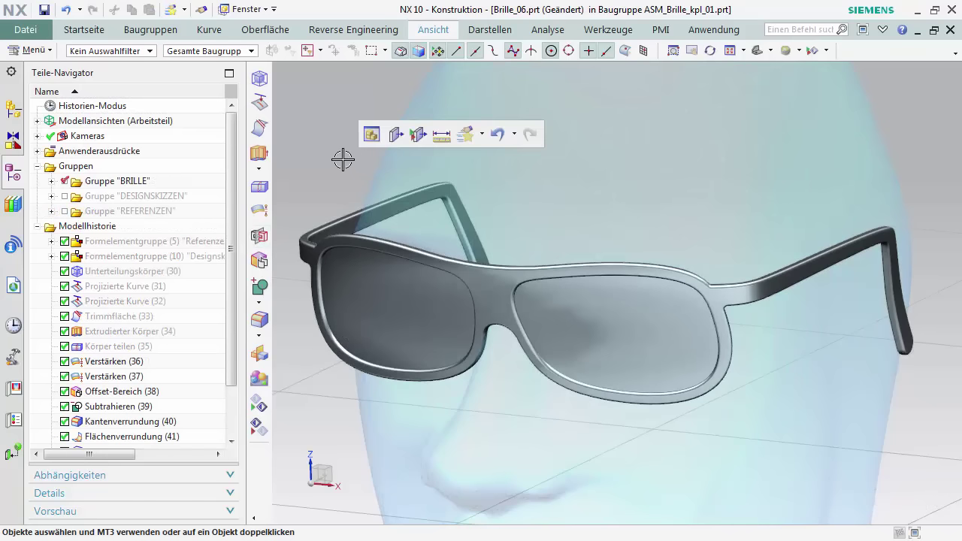
click(373, 138)
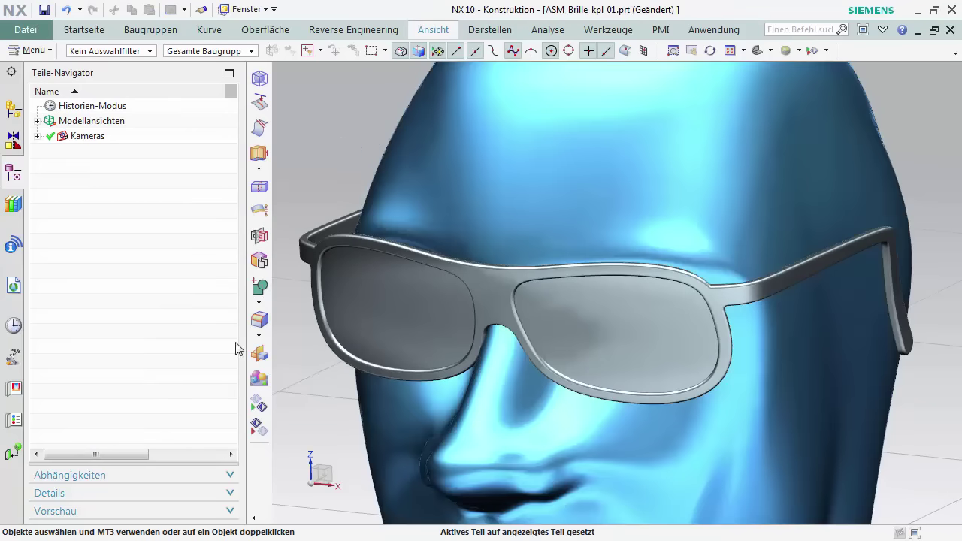
click(259, 381)
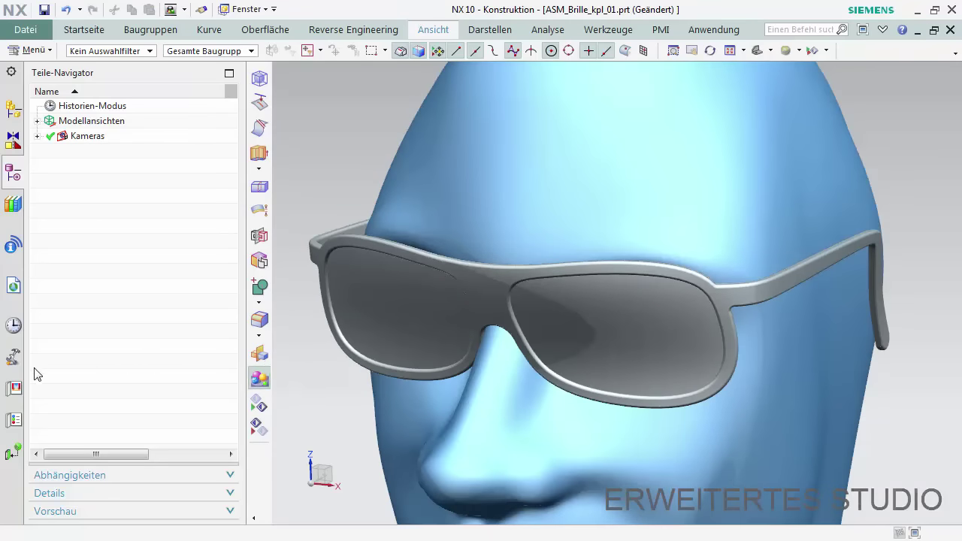
Apply the Blau getöntes glass material to both lenses.
click(13, 421)
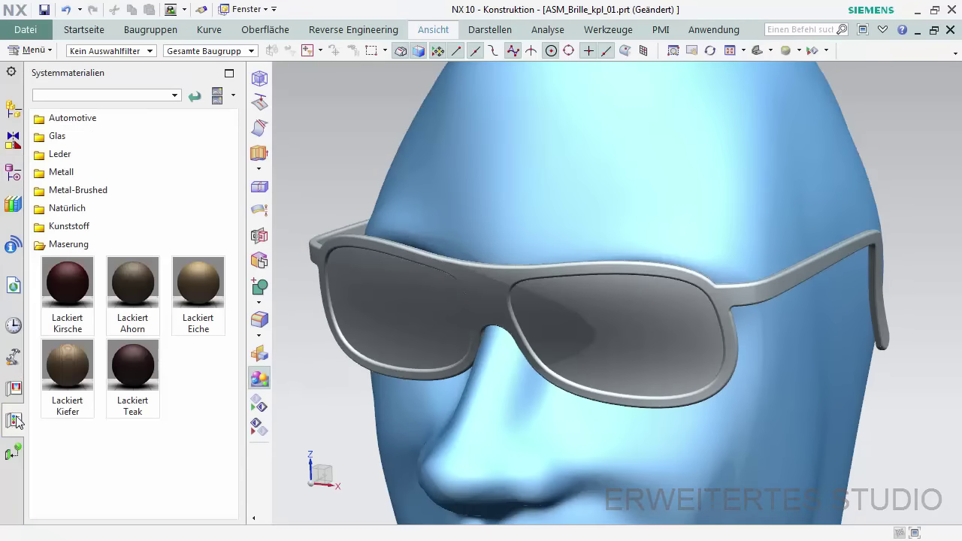
click(67, 142)
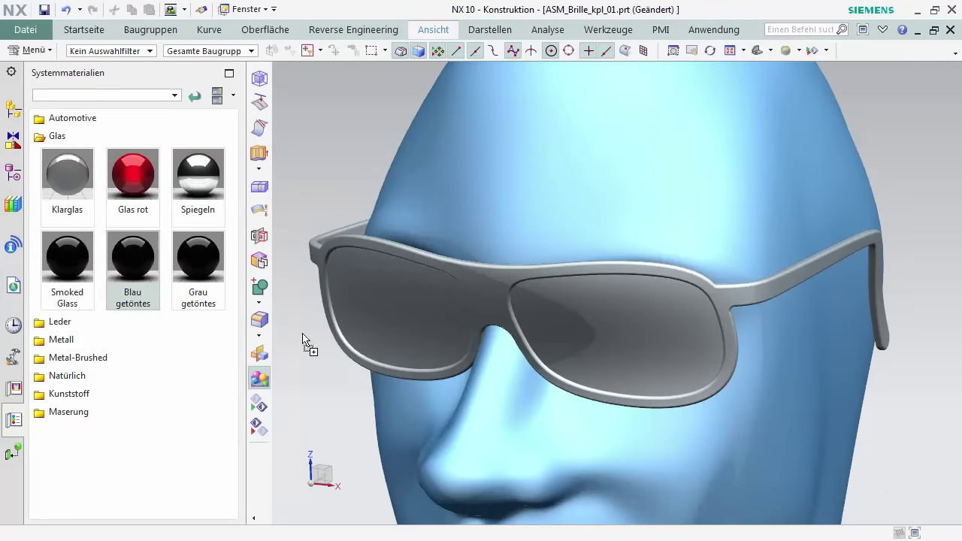
drag(303, 336, 365, 327)
drag(137, 263, 555, 344)
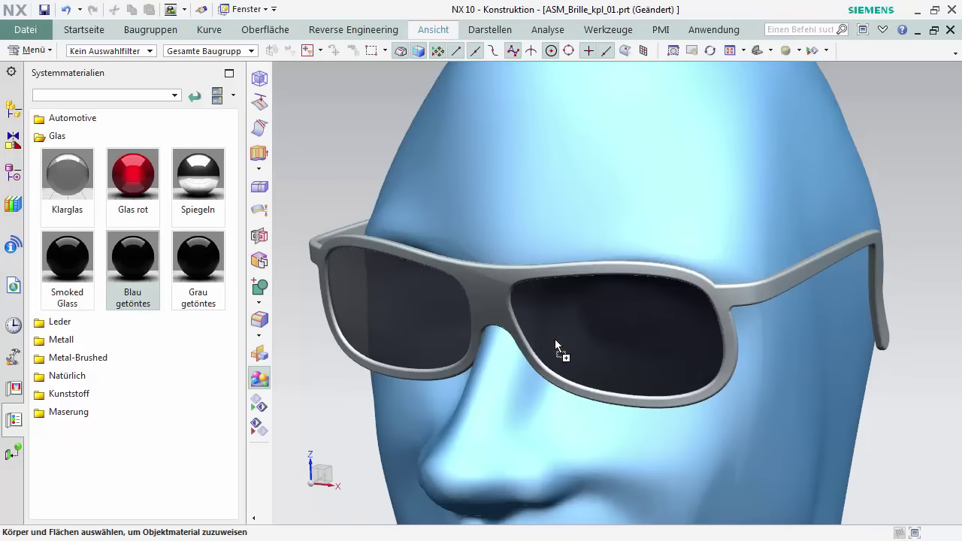
Paint the frame with Autolack Schwarz from the Automotive materials.
click(75, 119)
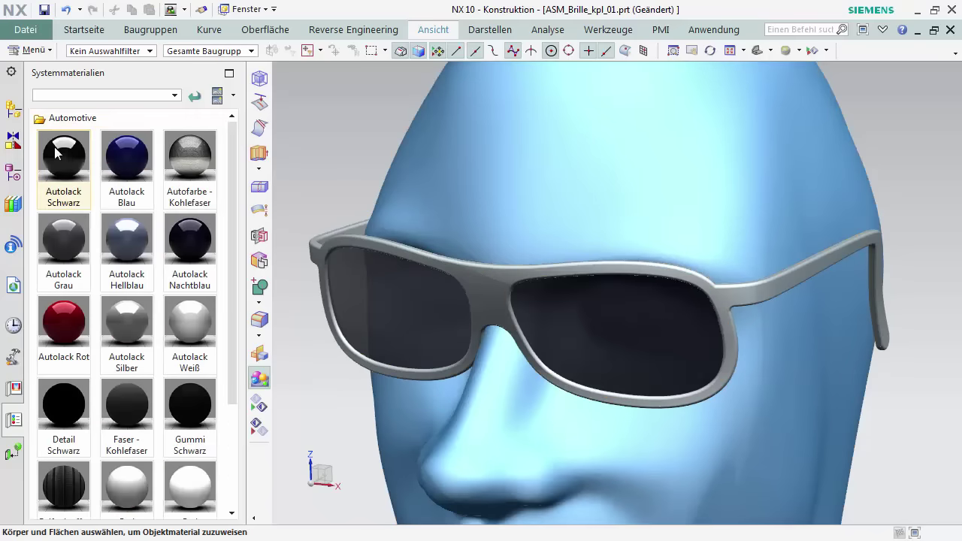
drag(54, 153, 310, 248)
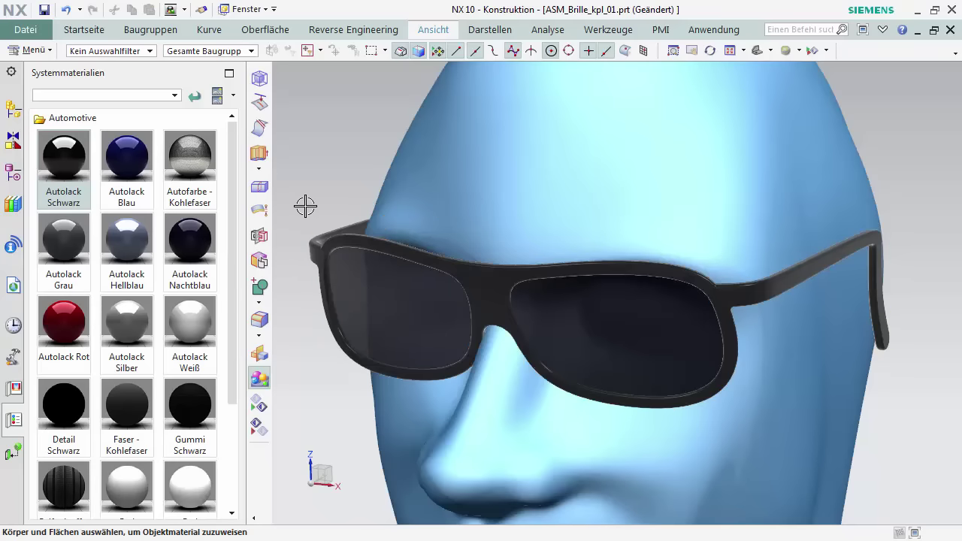
click(14, 392)
Drag the Kongresshalle 3D-Kuppel scene from the Außen folder into the graphics window.
scroll(195, 407, up, 5)
scroll(195, 407, up, 5)
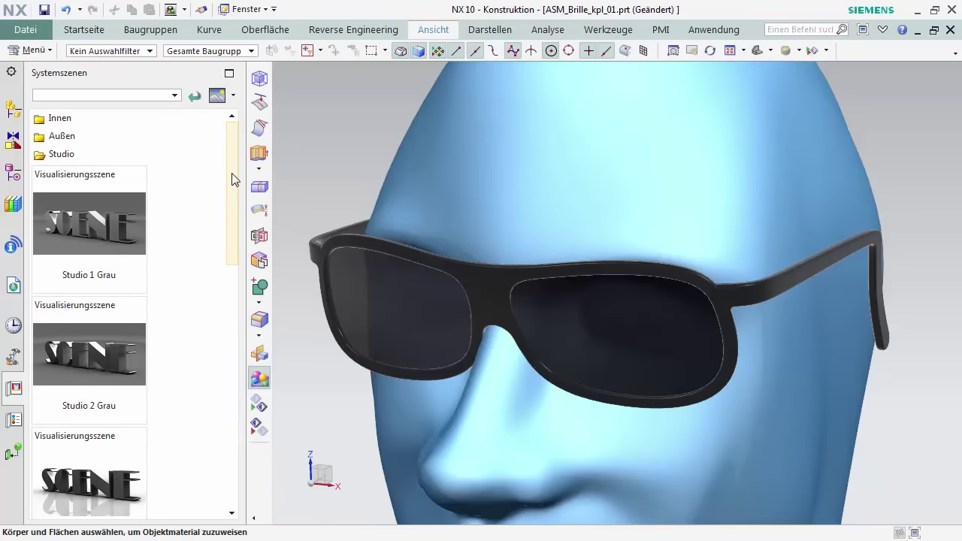
click(142, 138)
drag(232, 185, 234, 242)
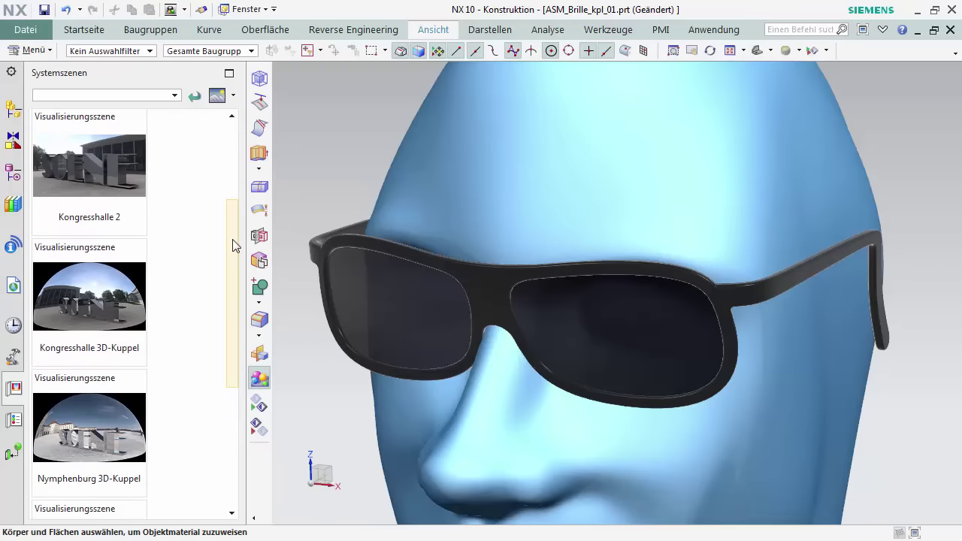
mouse_move(89, 296)
mouse_down()
mouse_move(165, 290)
mouse_move(318, 189)
mouse_up()
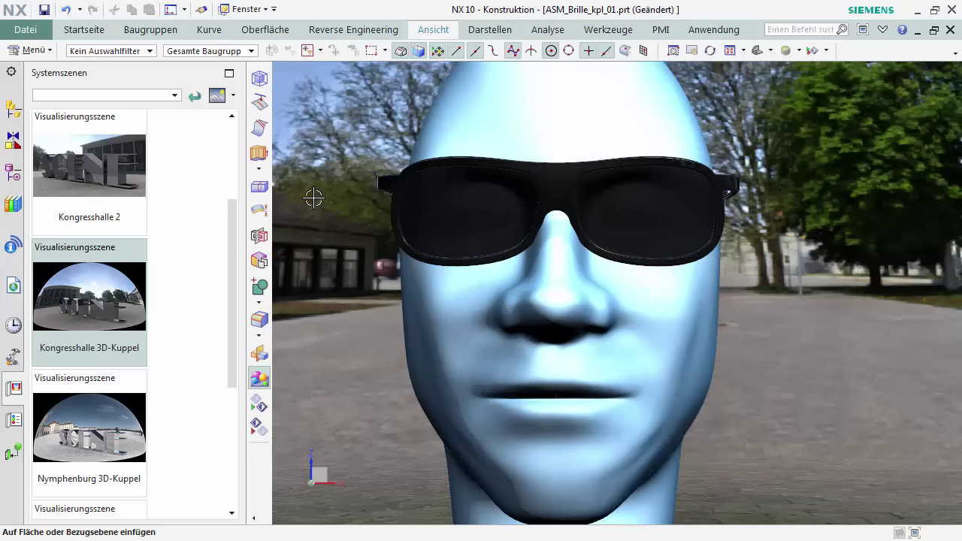
Select the head's mouth-corner cage points and rotate them upward with the XZ handle.
double_click(393, 308)
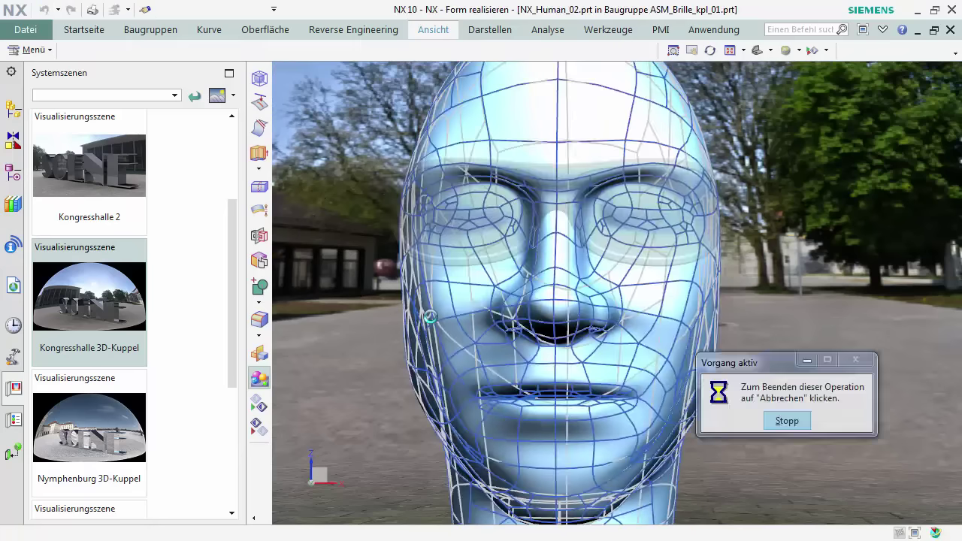
click(819, 193)
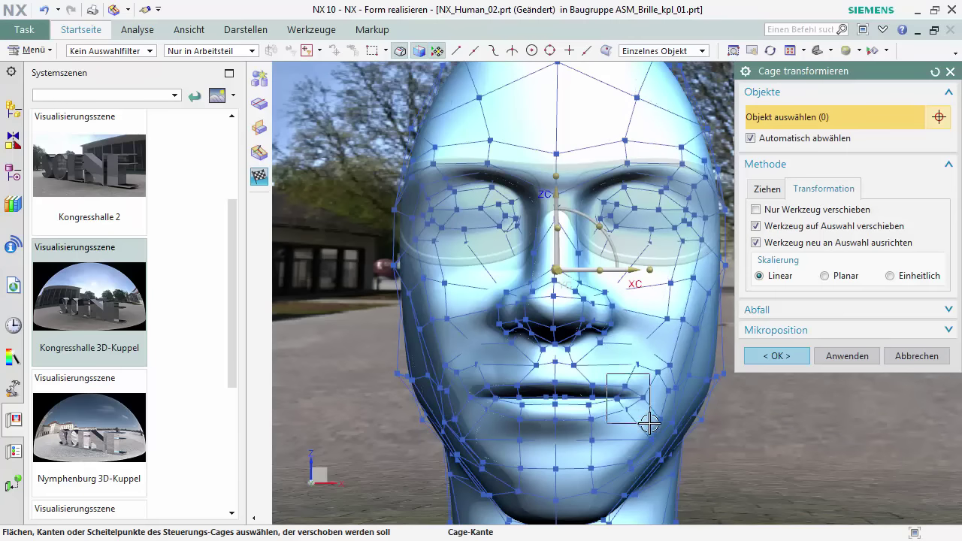
drag(649, 424, 650, 425)
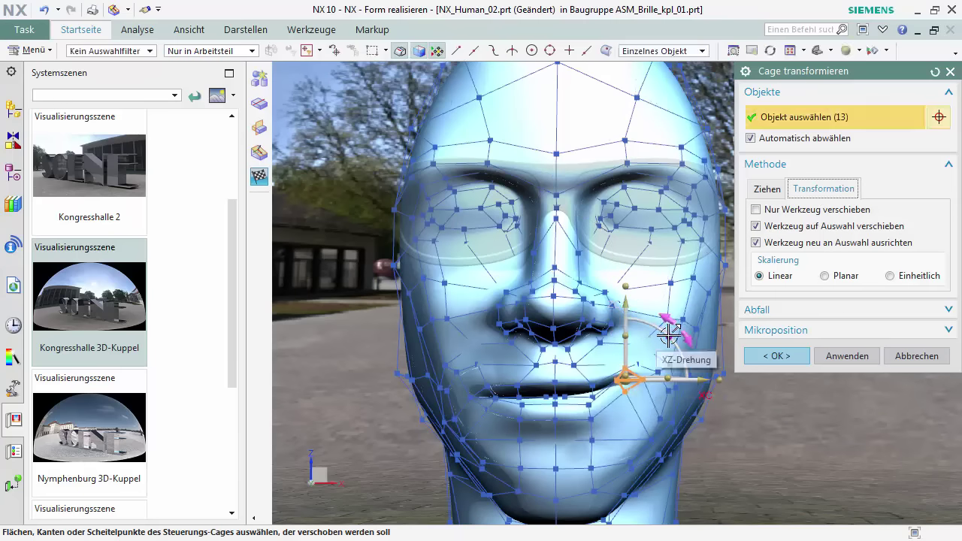
drag(669, 334, 720, 362)
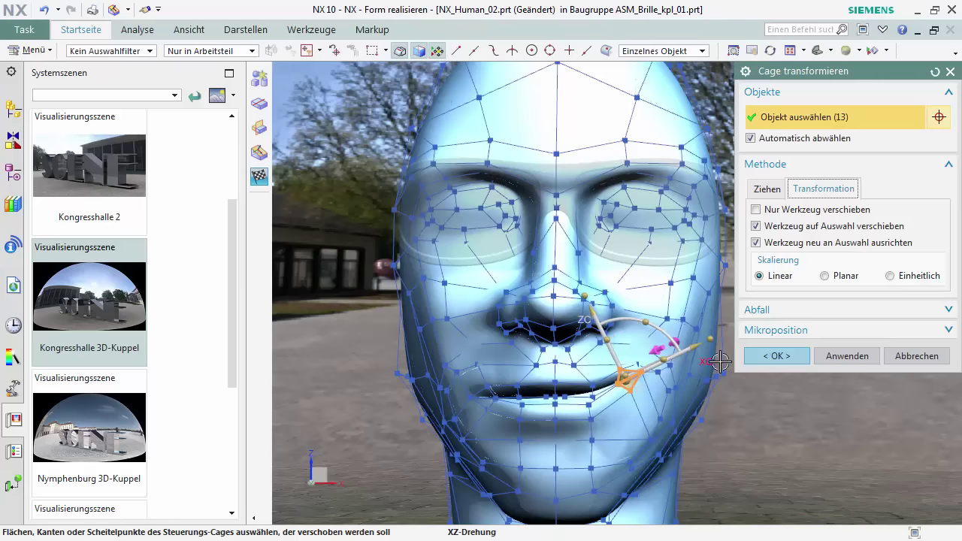
click(757, 359)
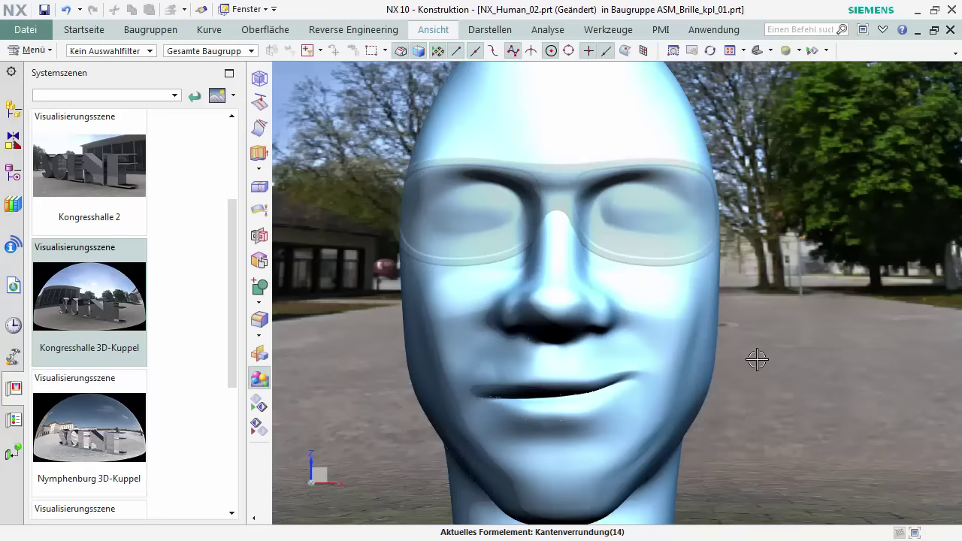
Set ASM_Brille_kpl_01 as the work part again via 'An angezeigter Baugruppe arbeiten'.
click(783, 338)
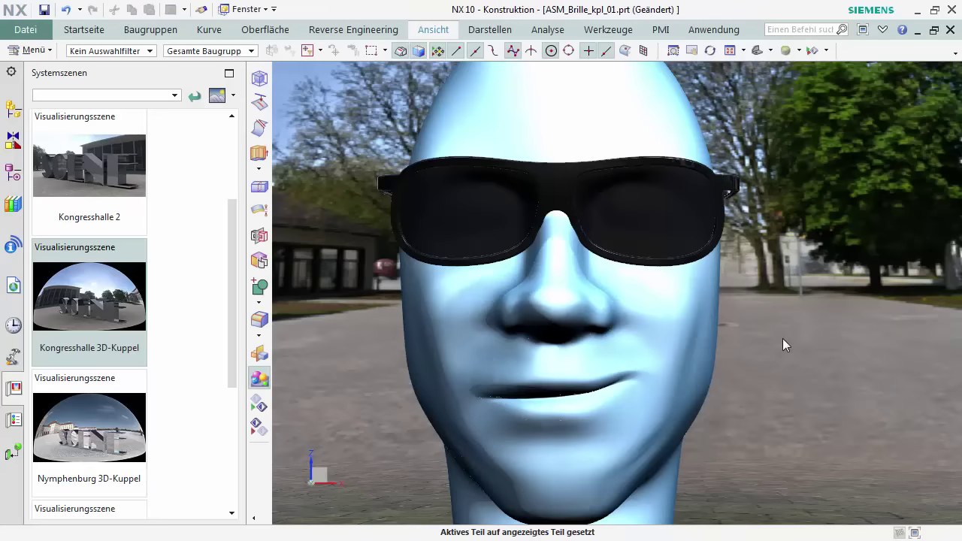